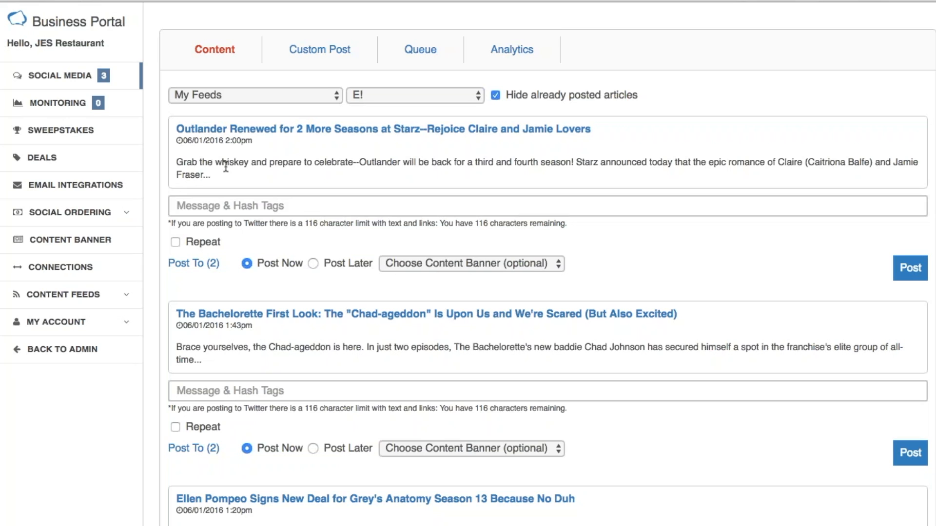
- Go to the SWEEPSTAKES section to start a new sweepstake form
click(62, 136)
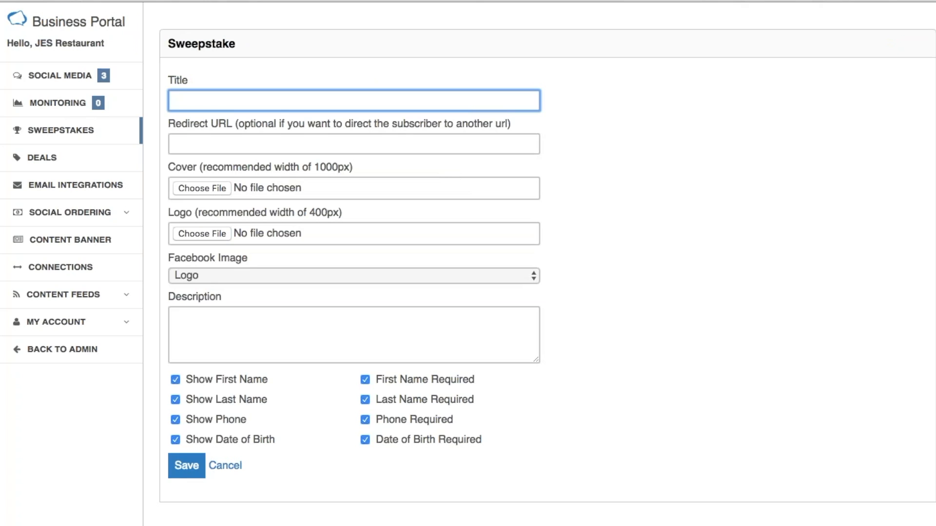
text(Win Dinner for 2!)
key(Tab)
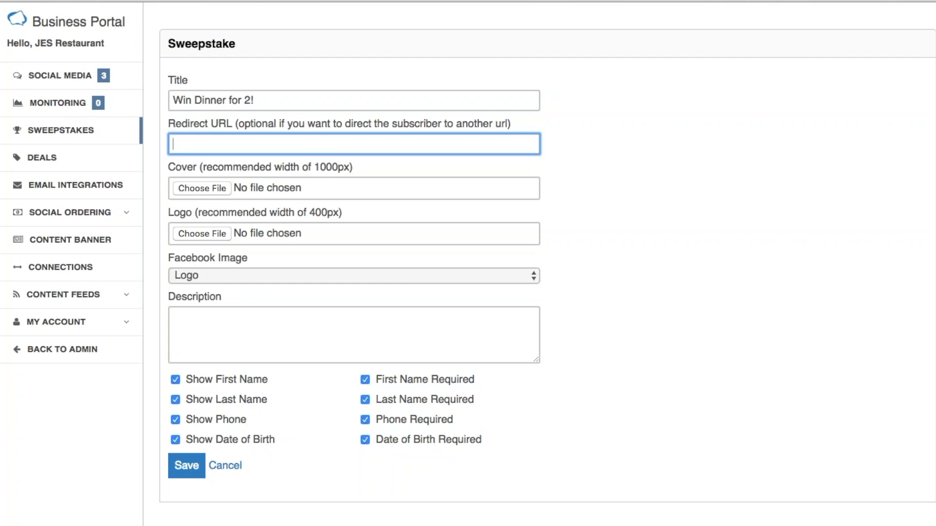
text(ht)
key(Down)
key(Tab)
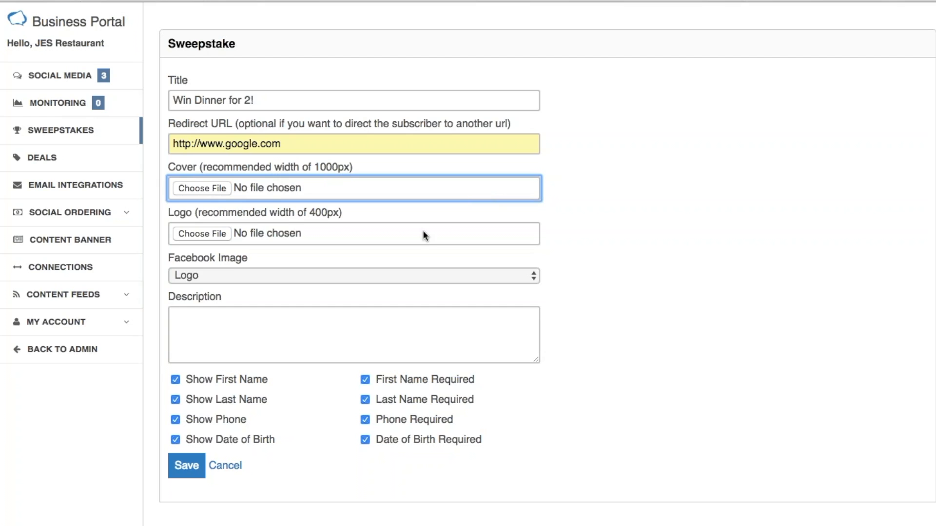
- Attach JES Restaurant free app banner.png as the cover and JES Restaurant Logo.png as the logo
click(203, 189)
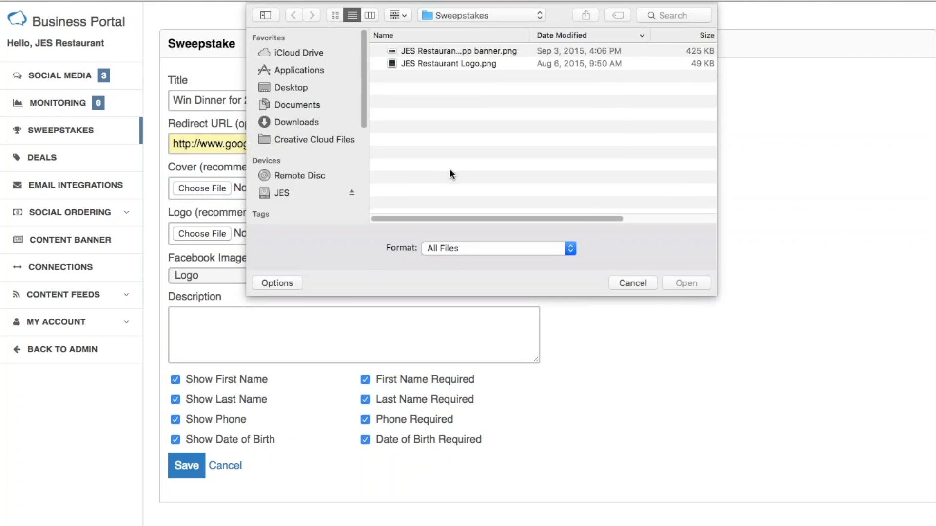
double_click(495, 49)
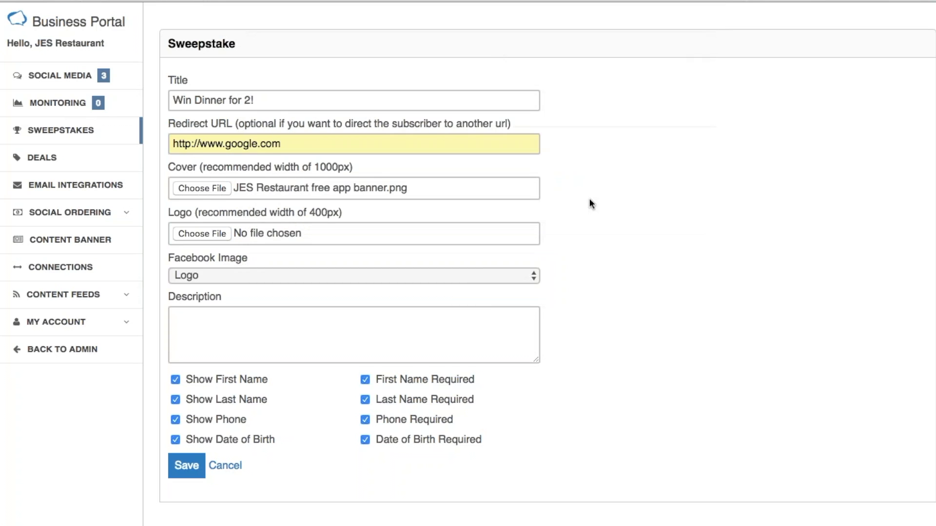
click(321, 233)
double_click(452, 62)
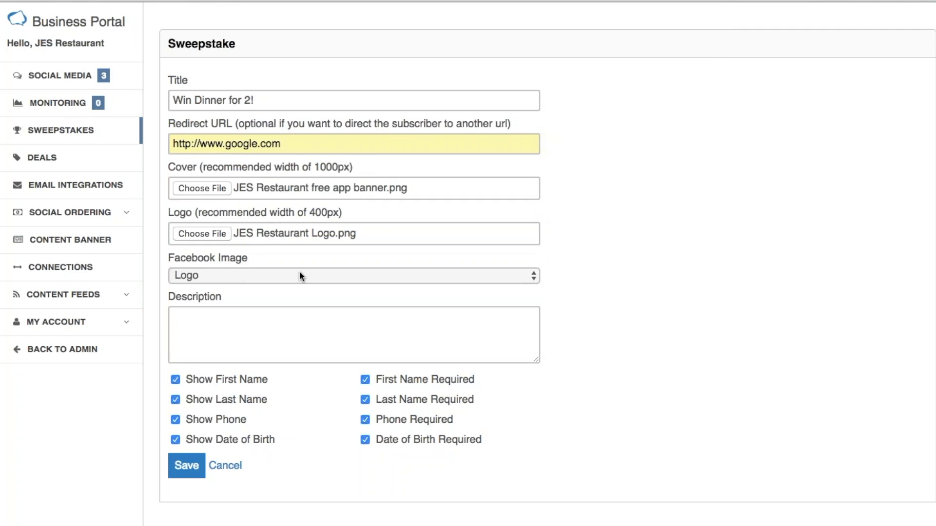
click(525, 276)
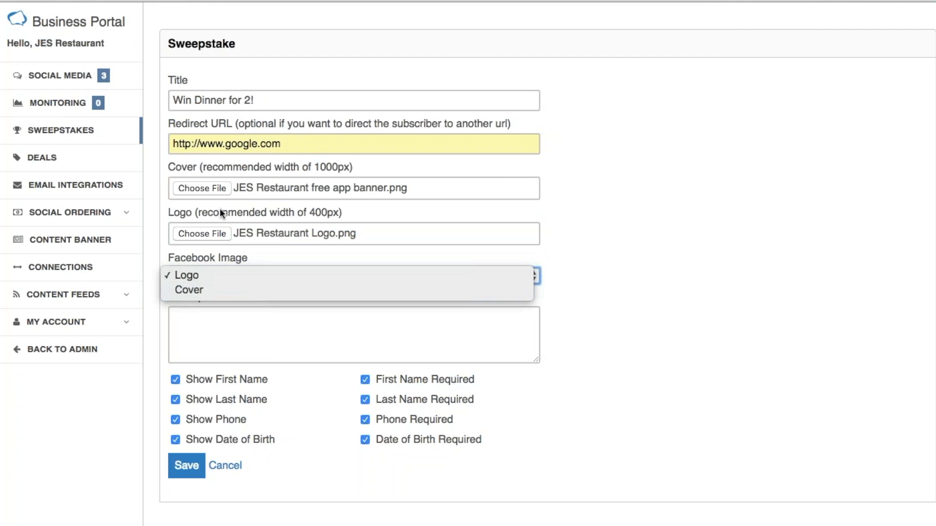
- Keep Logo as the Facebook image and enter the 'Enter to win a dinner for 2…' description
click(694, 242)
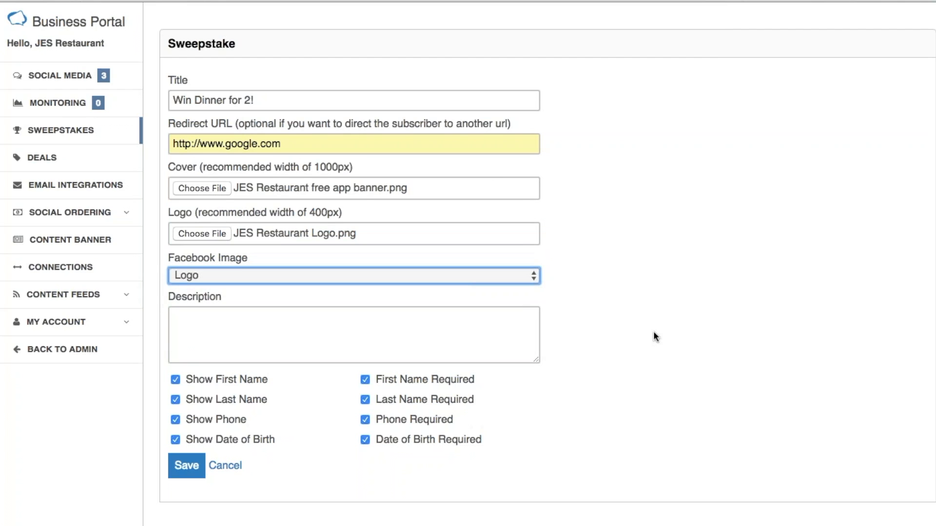
key(Tab)
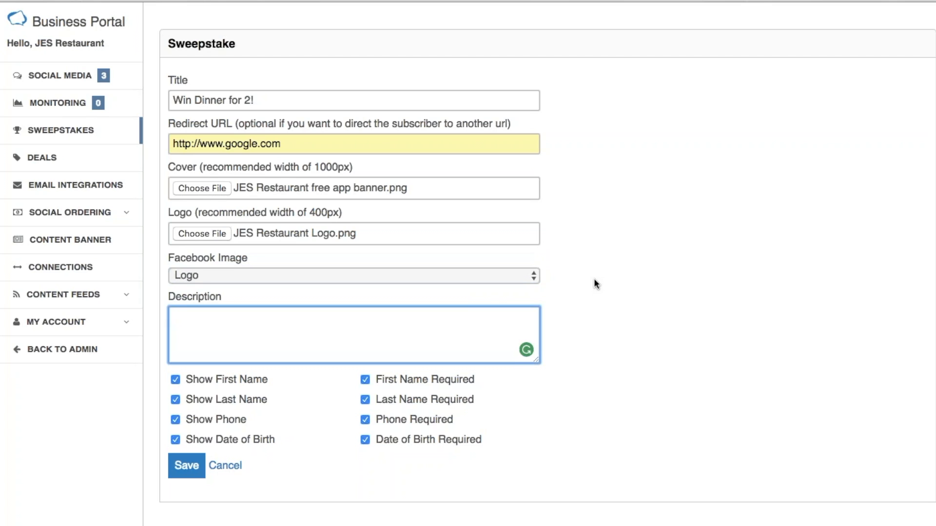
text(Enter to win a dinner for 2)
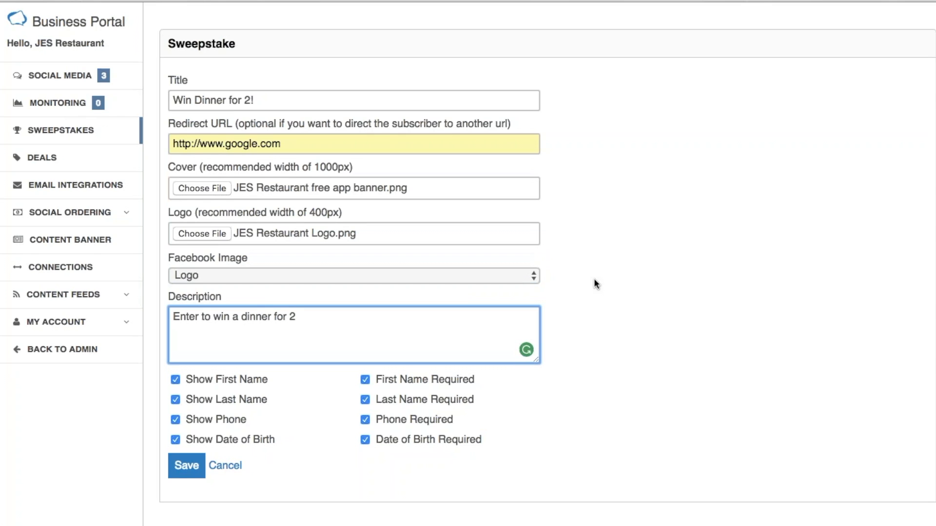
text( simply by filling)
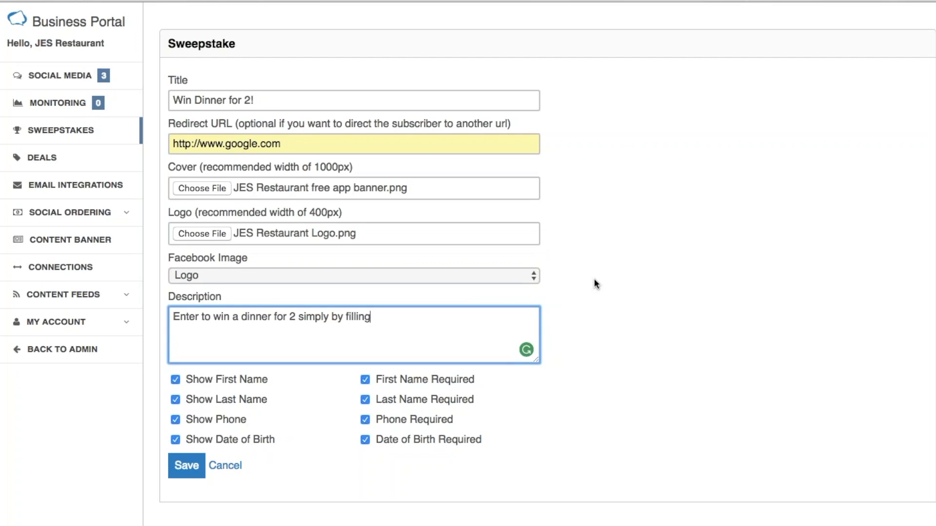
text( in your name and e)
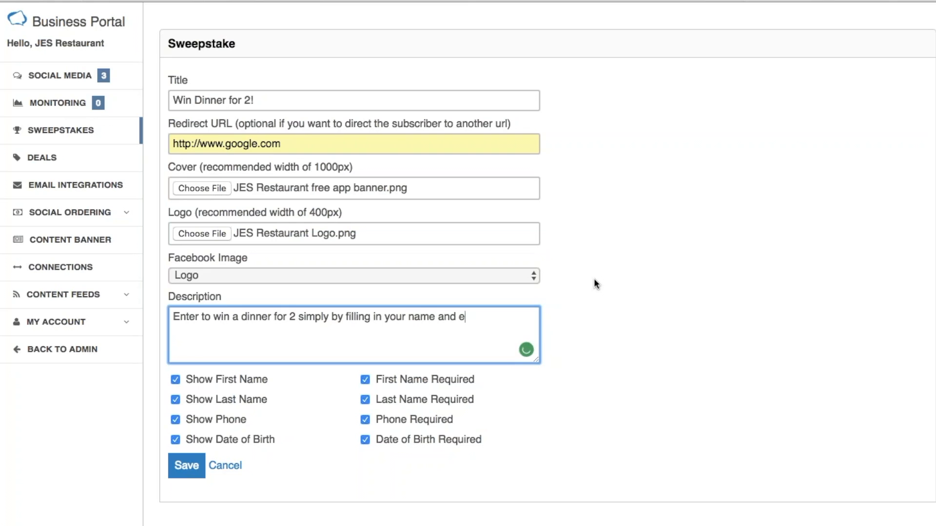
text(mail address.)
scroll(612, 345, down, 1)
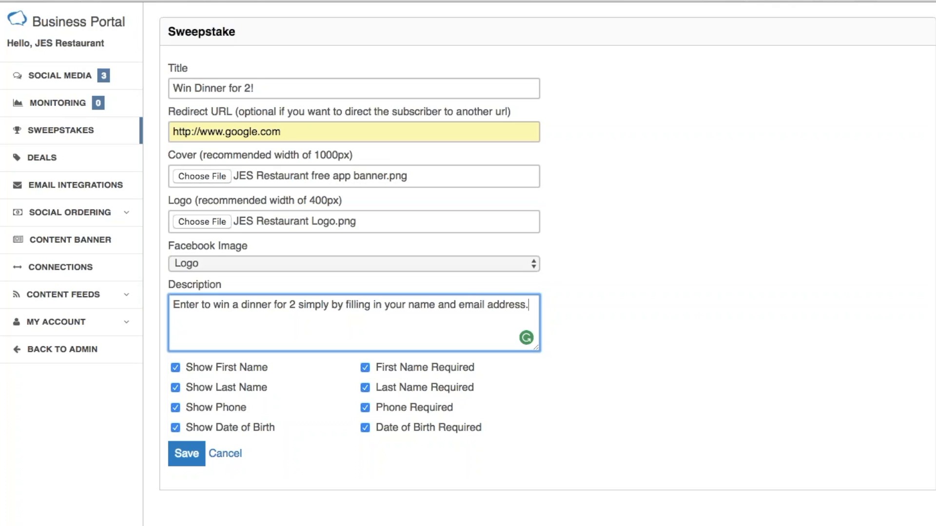
- Make Last Name, Phone and Date of Birth optional, then save the sweepstake
click(427, 390)
click(425, 405)
click(429, 428)
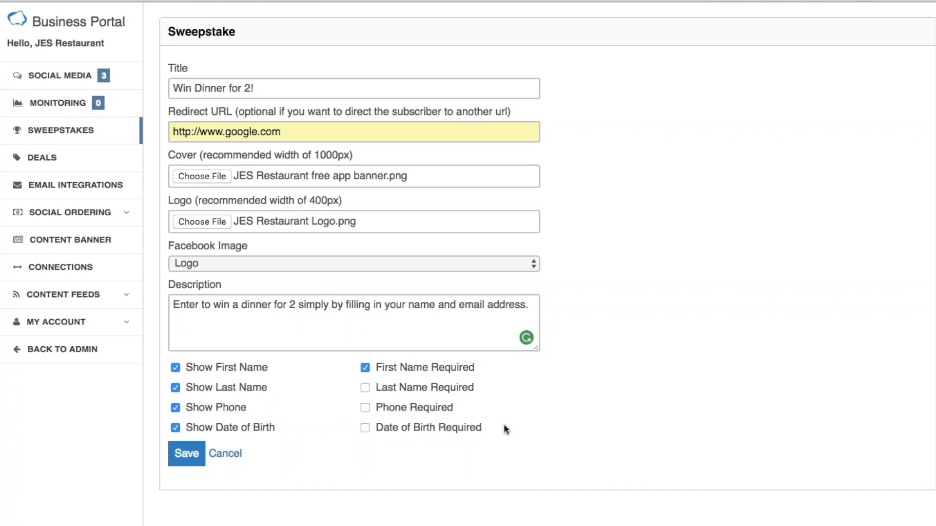
click(187, 452)
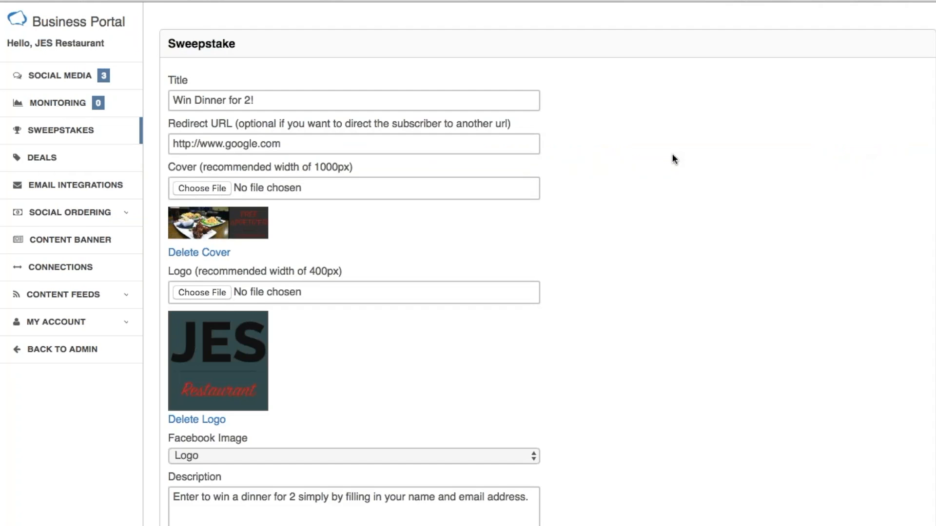
- Review the saved sweepstake's settings and return to the sweepstakes list
scroll(685, 200, down, 4)
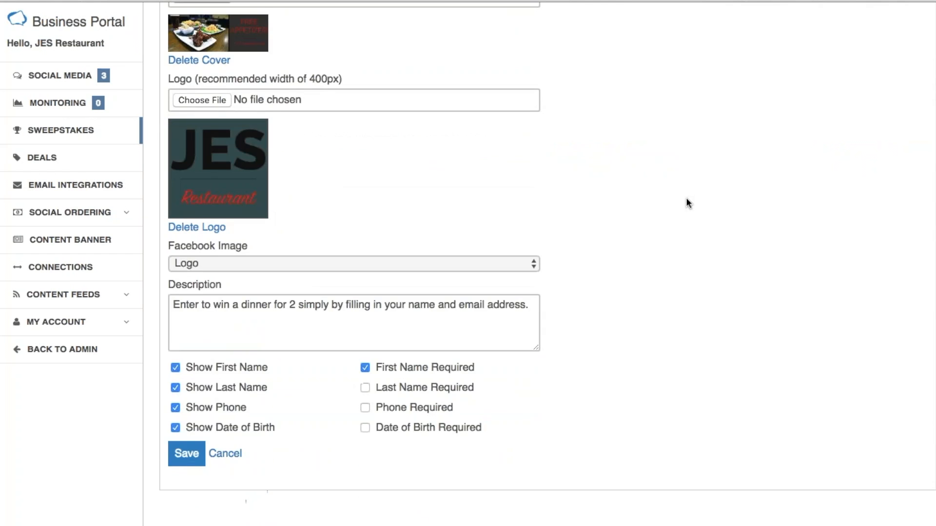
scroll(685, 204, up, 4)
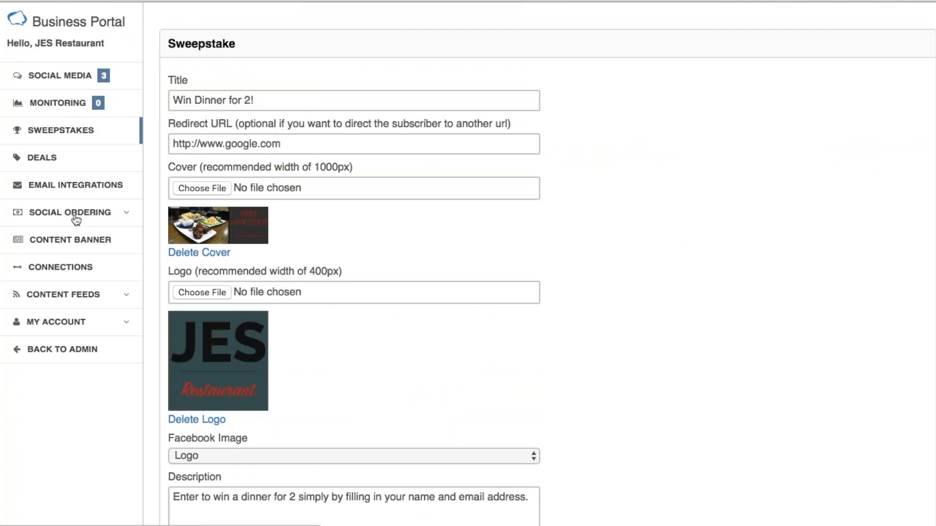
click(56, 132)
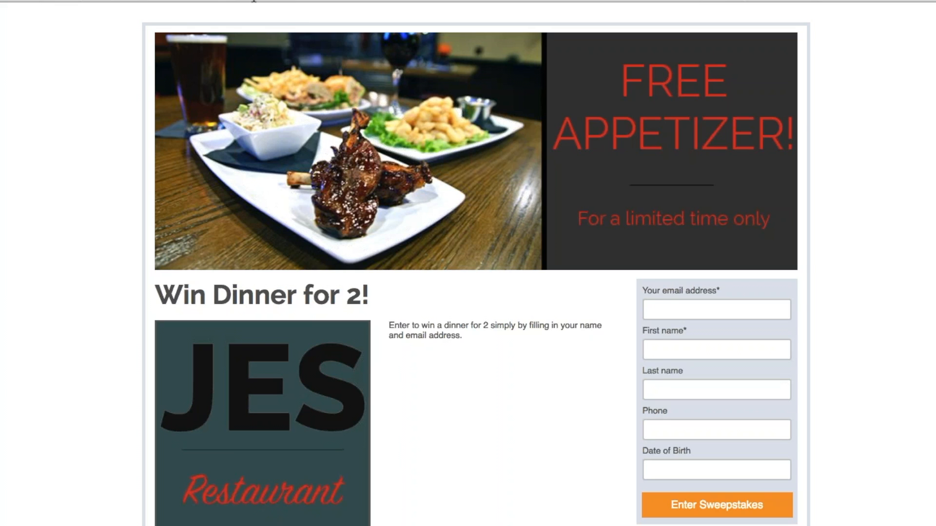
click(257, 1)
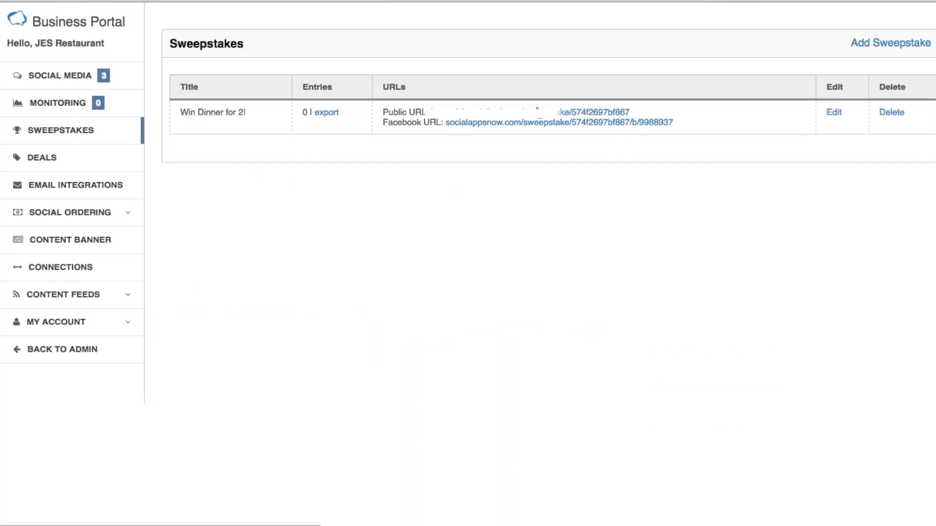
click(538, 112)
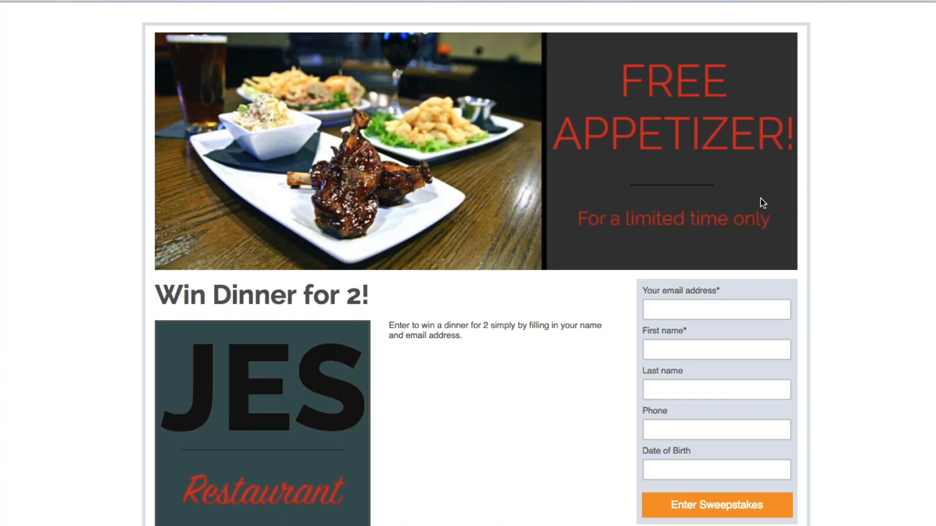
scroll(848, 147, down, 1)
scroll(850, 152, down, 3)
scroll(852, 154, up, 3)
drag(155, 295, 529, 341)
click(418, 316)
click(534, 352)
- Fill in the test entrant's e-mail address and first name on the entry form
click(699, 312)
text(test)
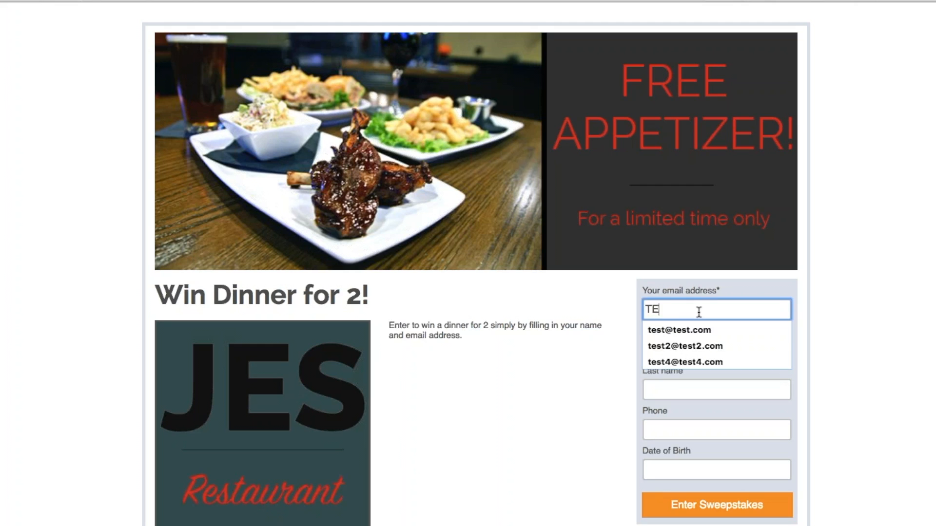
key(Down)
key(Tab)
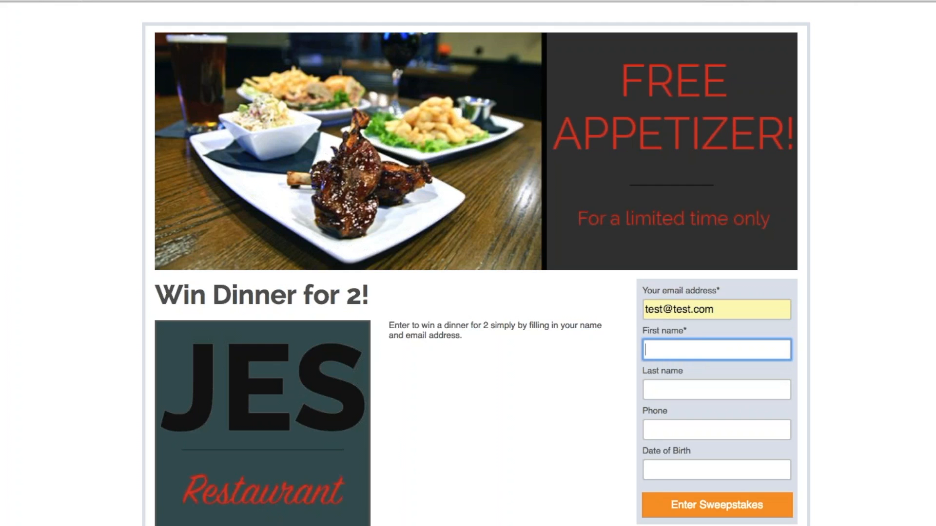
click(682, 331)
click(687, 332)
text(Justin)
key(Tab)
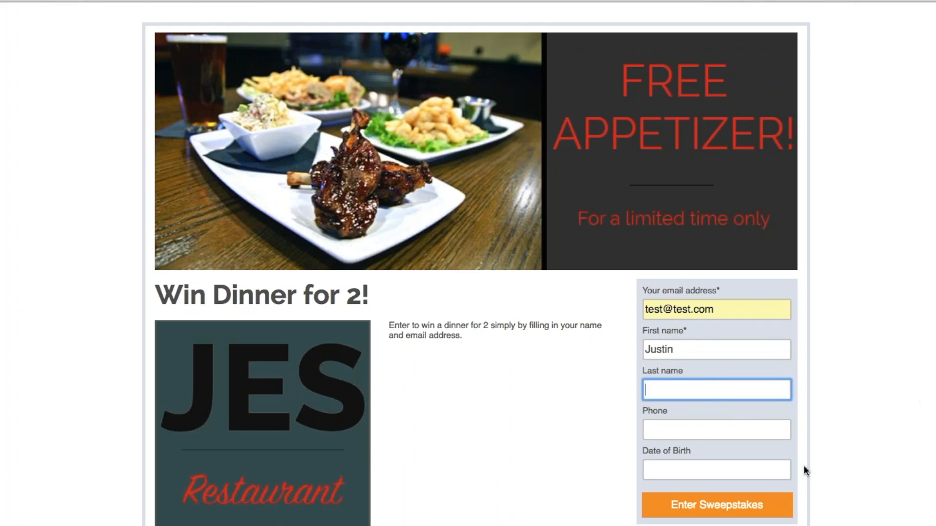
click(707, 467)
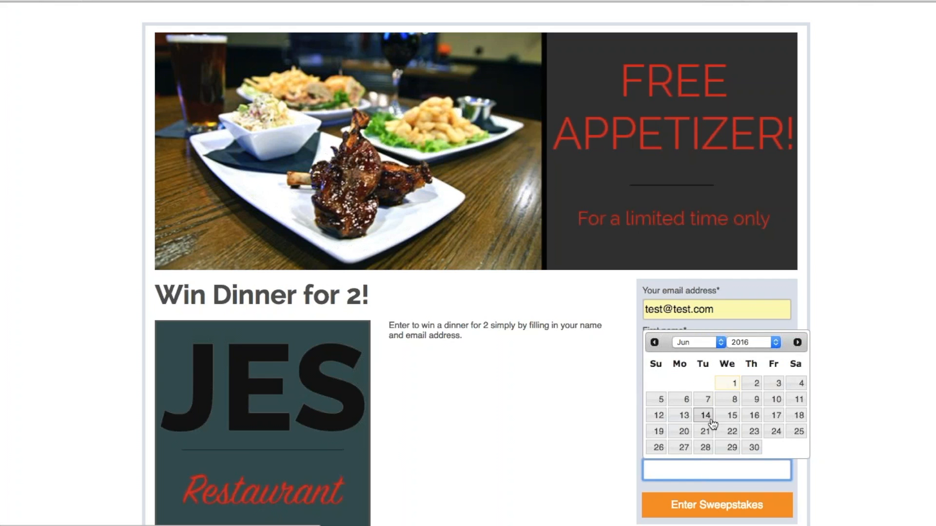
click(768, 343)
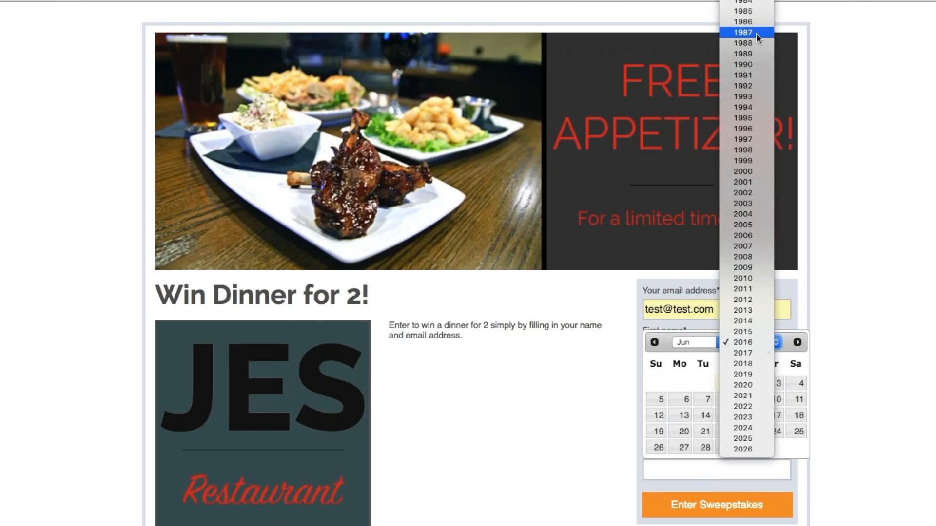
click(750, 7)
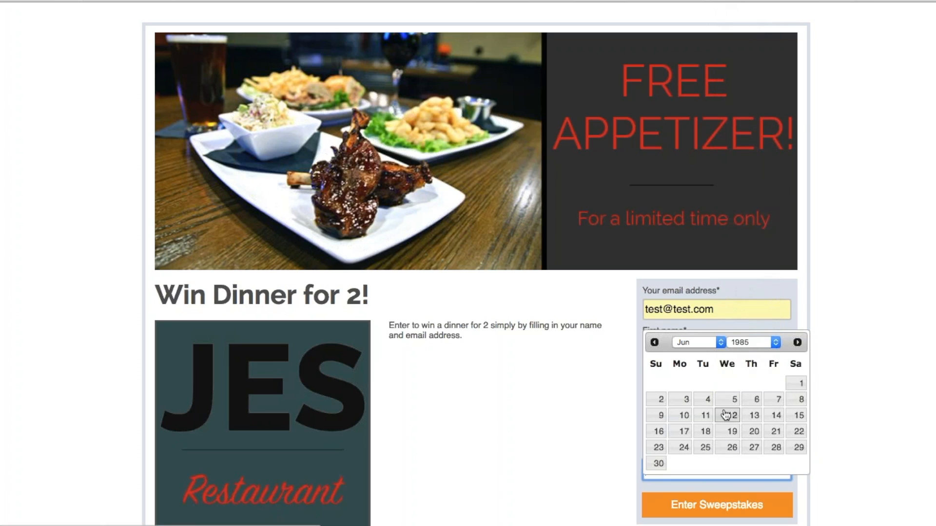
click(705, 415)
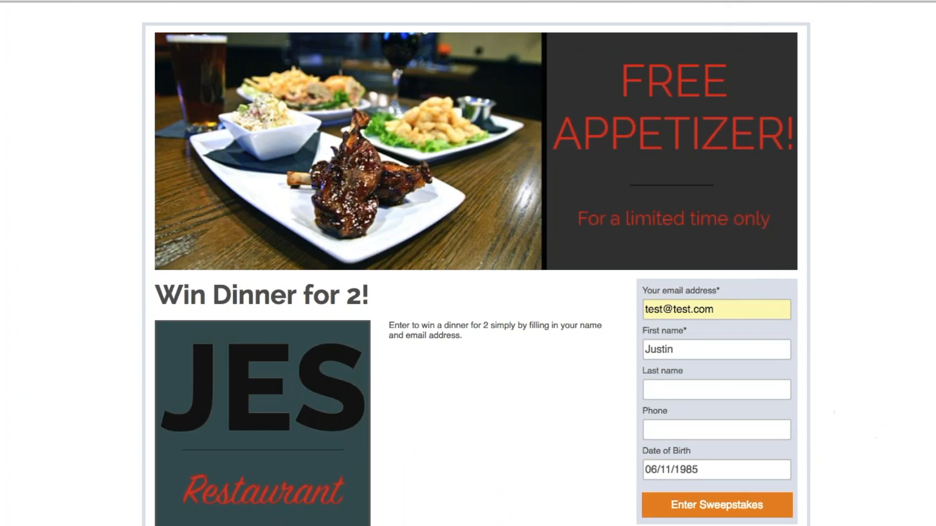
click(702, 505)
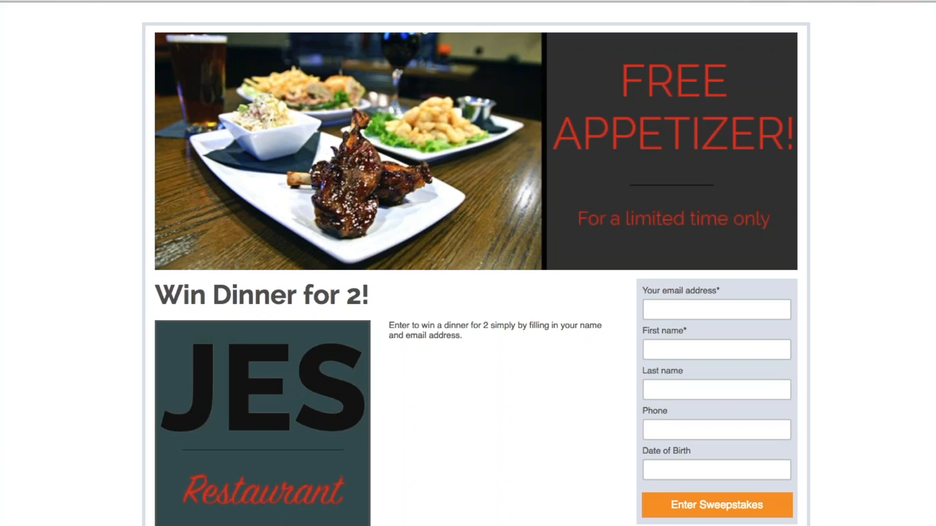
- Highlight the Win Dinner for 2! heading and the entry instructions paragraph
drag(155, 294, 415, 282)
drag(388, 325, 553, 338)
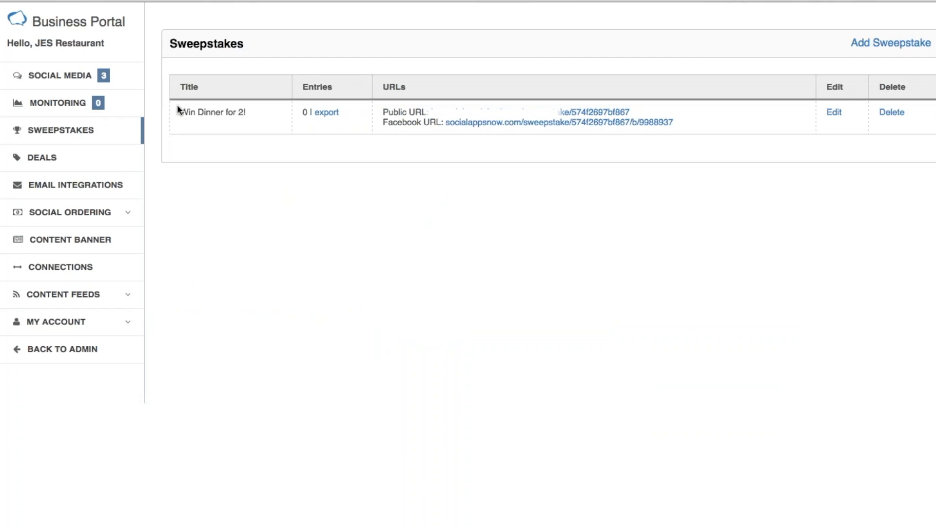
- Reload the sweepstakes list to show Win Dinner for 2! with 1 entry
click(65, 132)
click(326, 178)
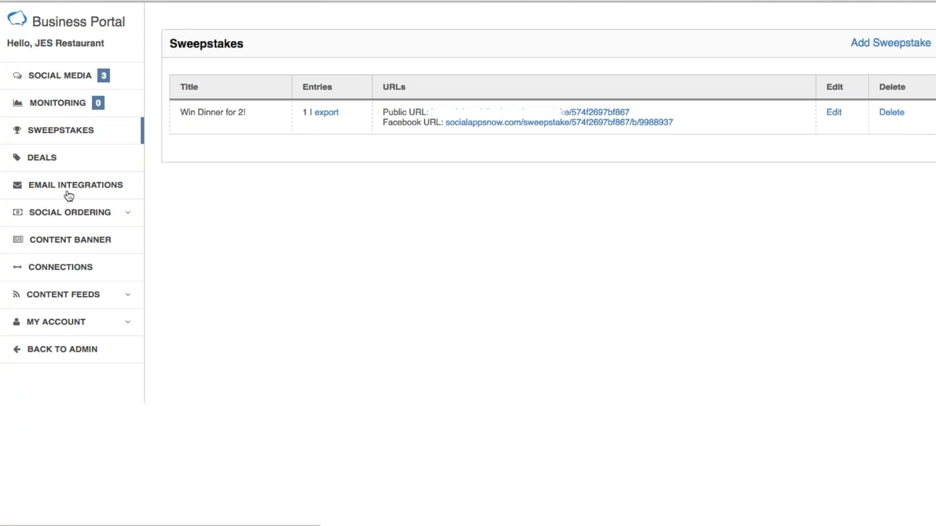
click(101, 190)
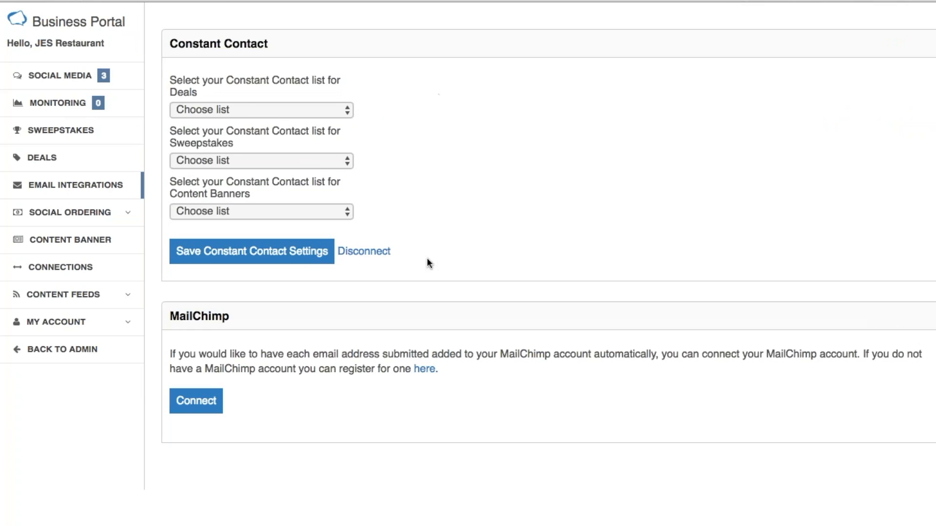
- Choose General Interest as the Constant Contact list for sweepstakes and save the settings
click(194, 406)
click(199, 404)
click(283, 161)
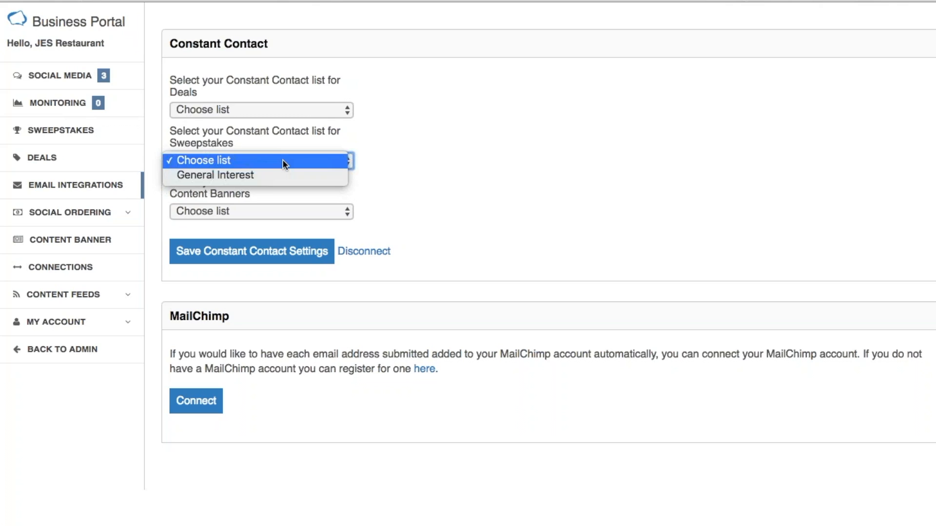
click(235, 176)
click(252, 258)
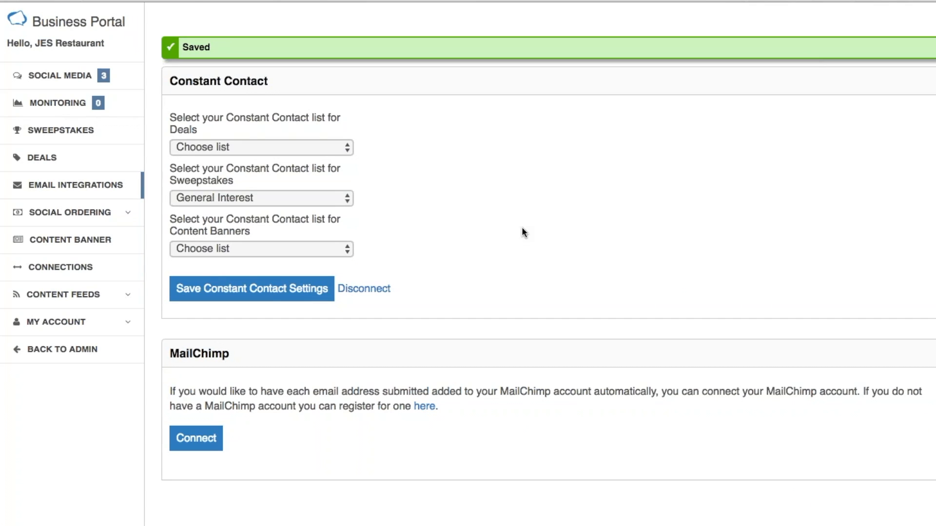
click(346, 149)
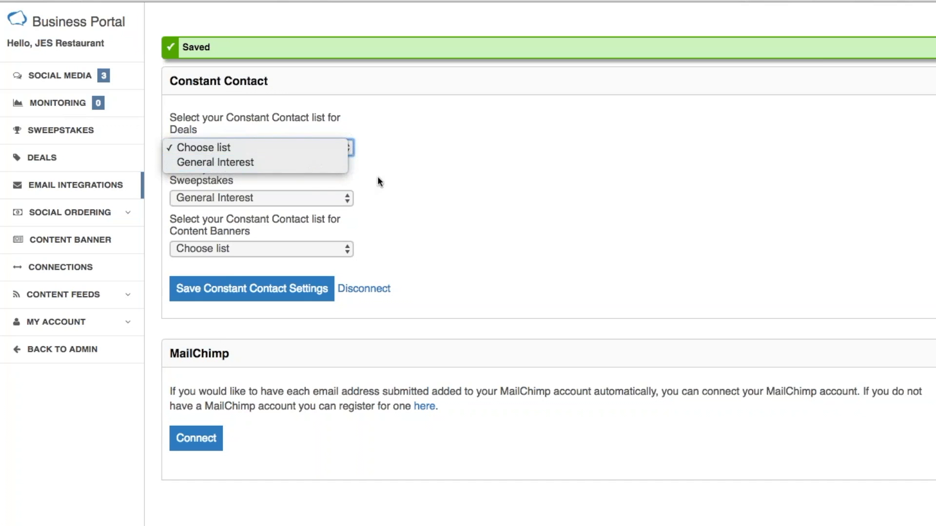
- Leave Deals without a list and keep General Interest as the Sweepstakes list
click(402, 184)
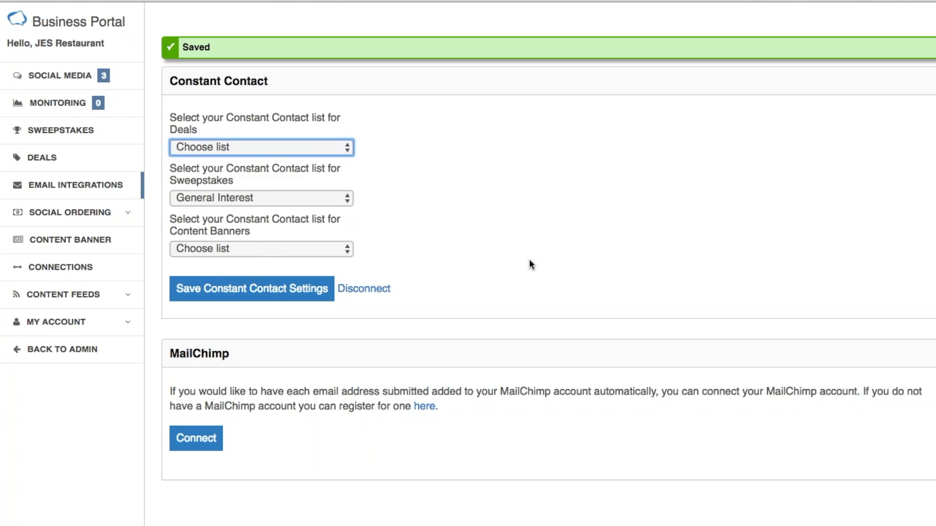
click(517, 229)
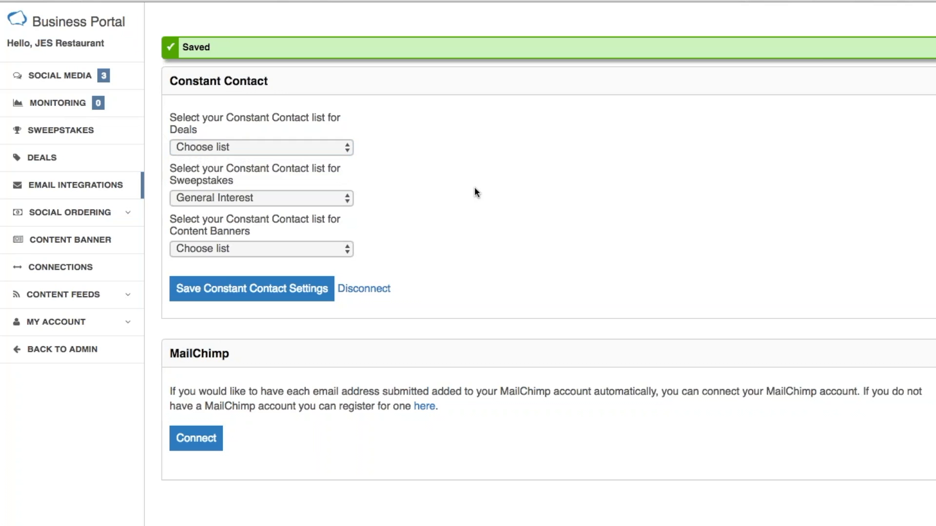
click(346, 198)
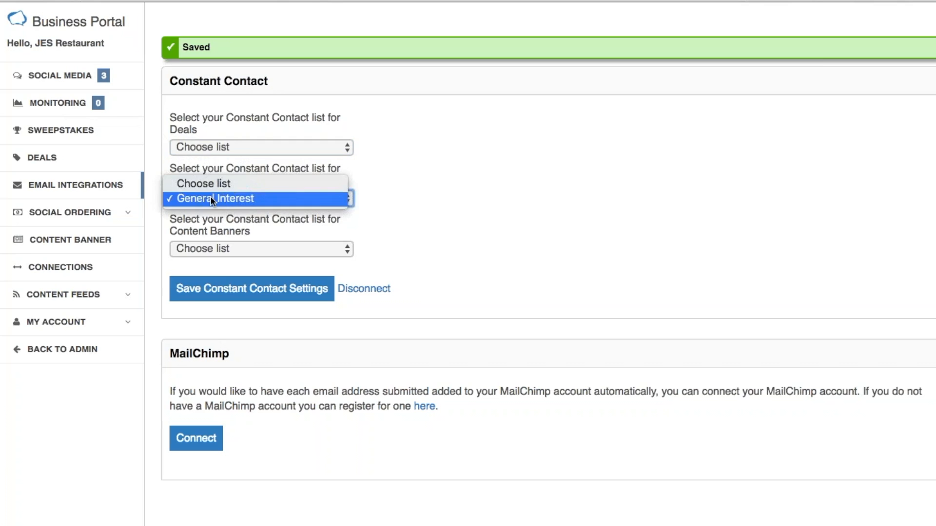
click(288, 200)
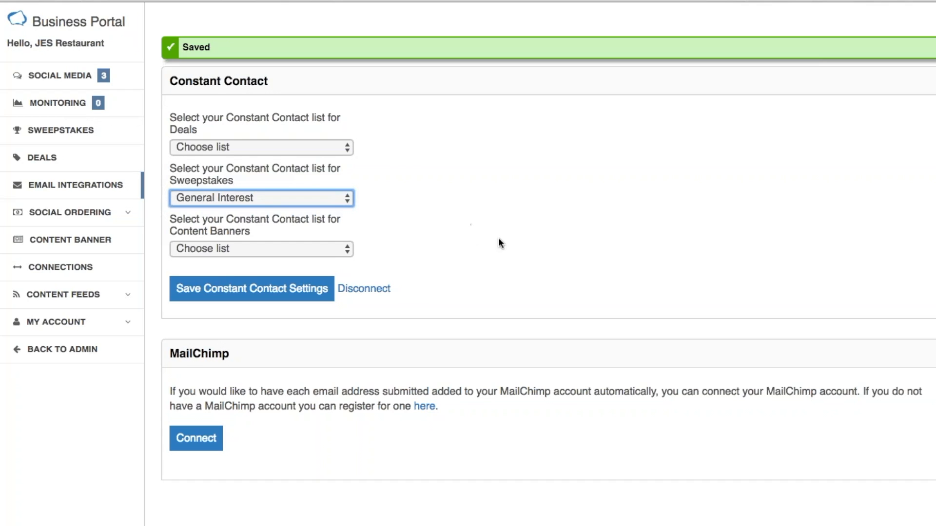
- Return to the sweepstakes list and confirm Win Dinner for 2! shows 1 entry
click(52, 129)
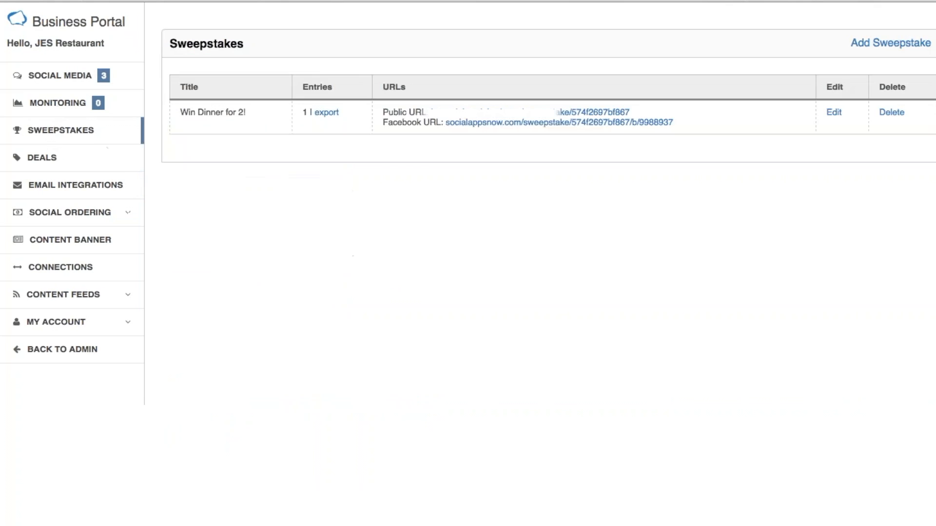
double_click(309, 121)
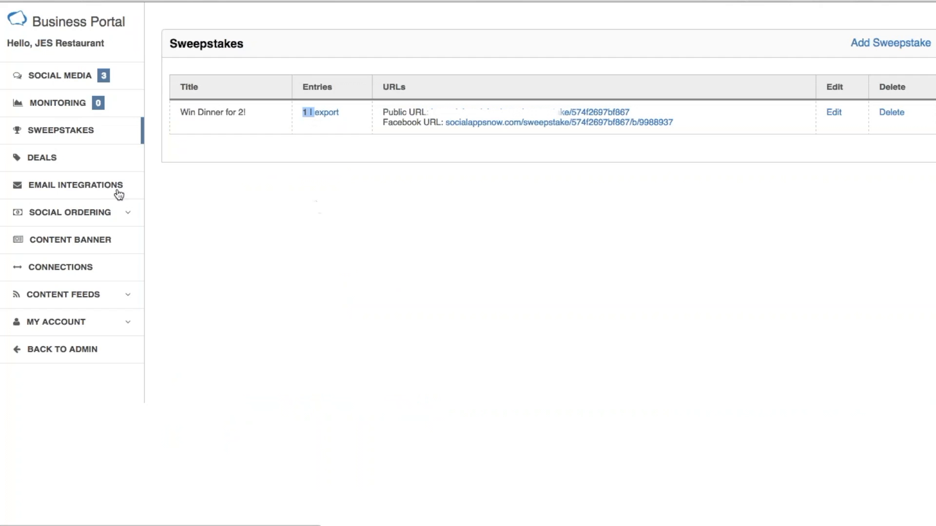
click(362, 292)
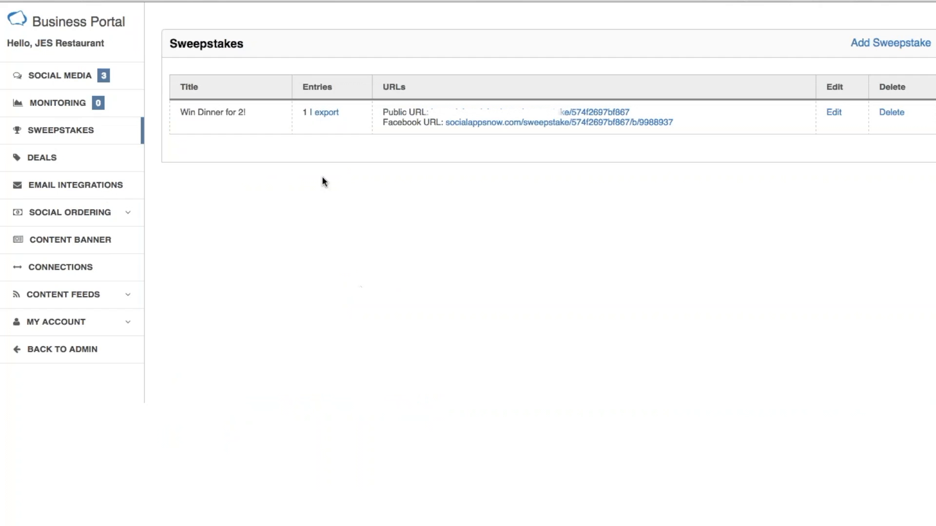